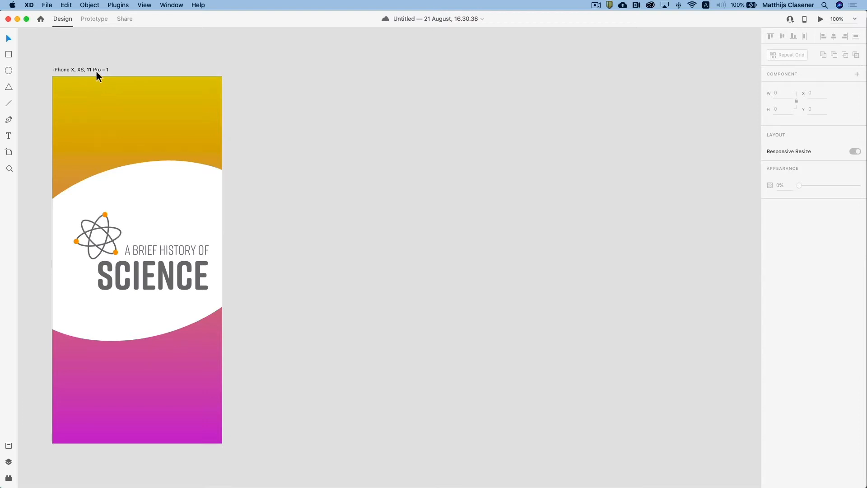
Duplicate the splash artboard beside the original and move the copy's ellipse, atom icon and title texts up to its upper edge
left_click_drag(95, 70, 299, 75)
left_click(453, 171)
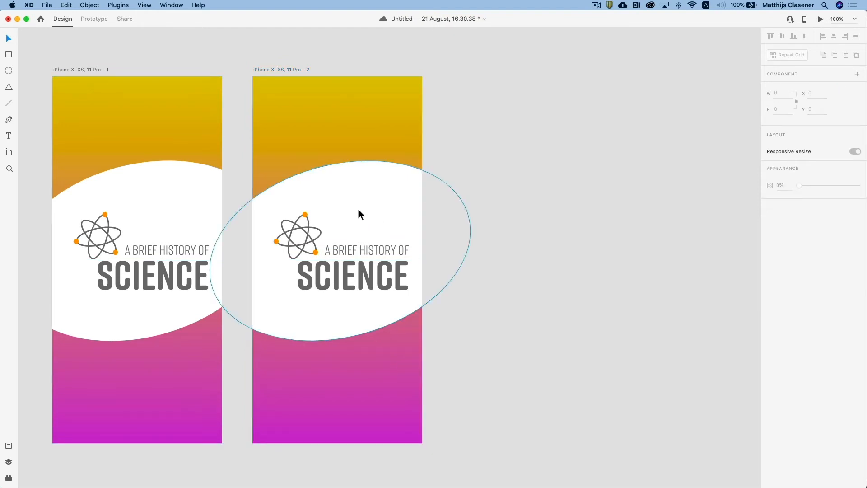
left_click_drag(526, 201, 301, 167)
left_click(501, 259)
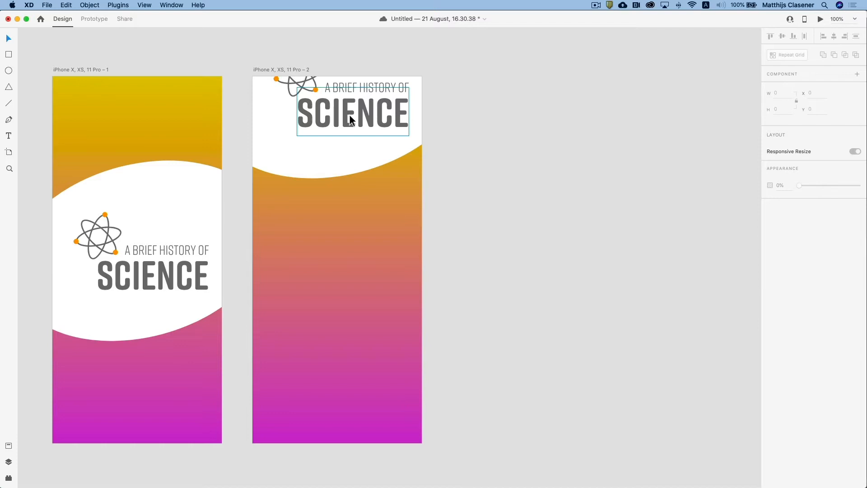
Delete the "A BRIEF HISTORY OF" text on the second artboard and place the atom icon, shrunk to about 60 px wide, beside SCIENCE
left_click(378, 85)
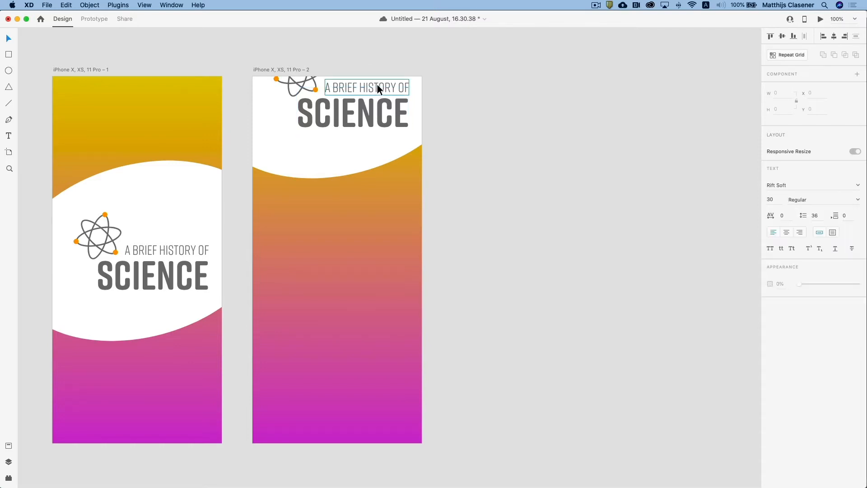
key("BackSpace")
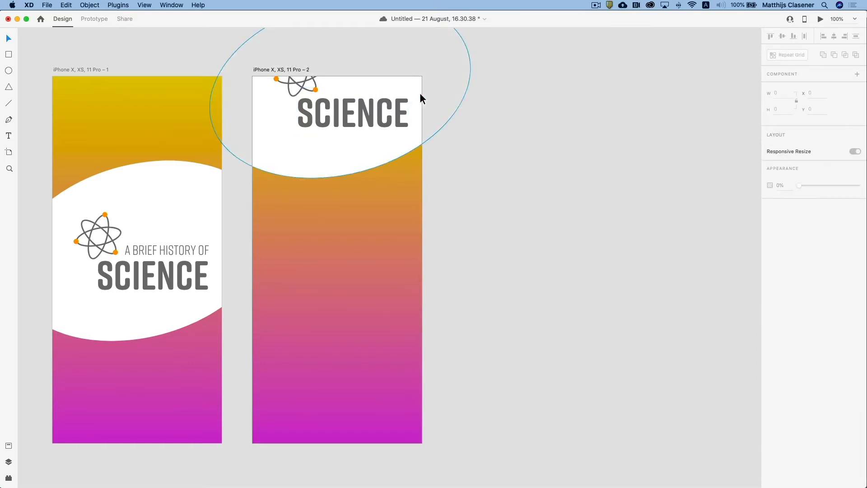
left_click_drag(309, 85, 292, 120)
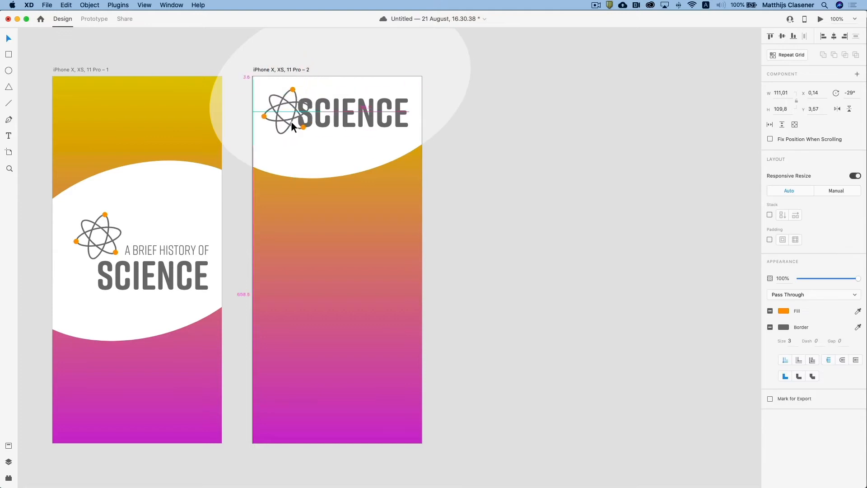
left_click_drag(294, 80, 272, 108)
Set the second artboard's SCIENCE text to size 60 and shift the white ellipse up to make a shallower header
left_click(360, 126)
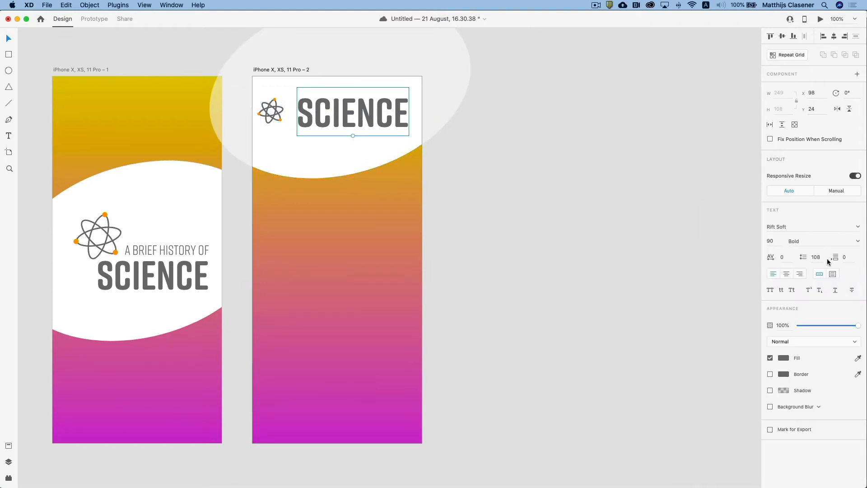
left_click(778, 241)
type("60")
key("Return")
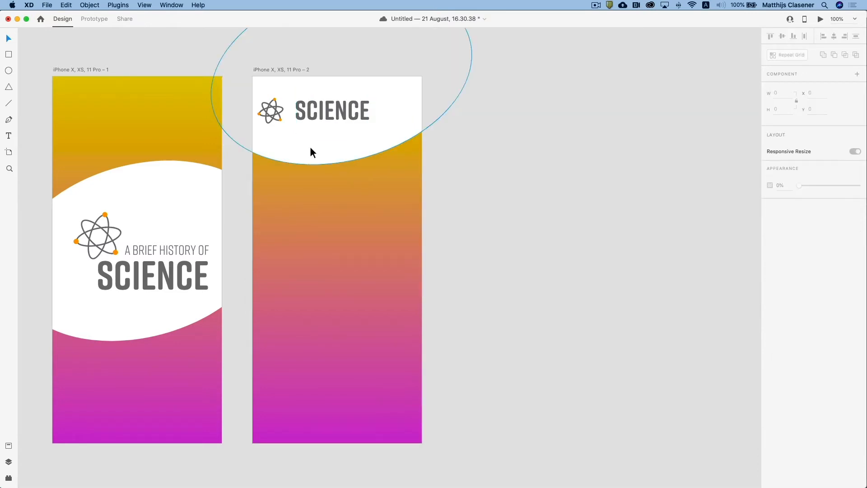
left_click_drag(318, 156, 321, 146)
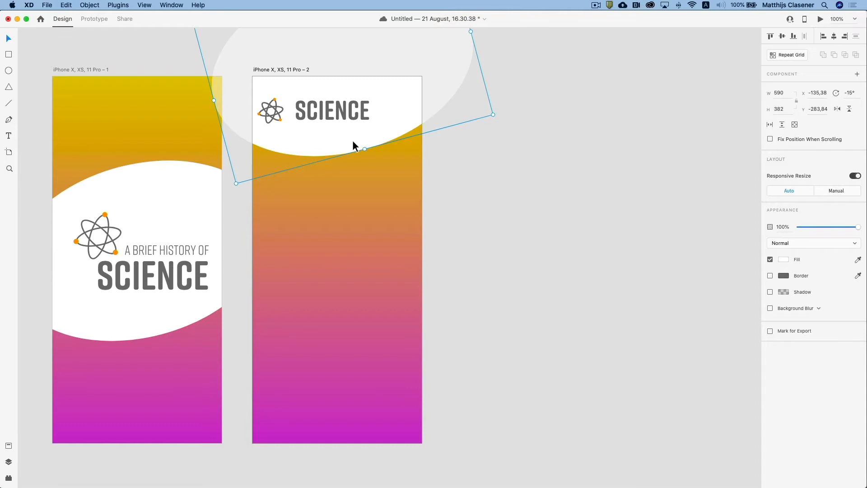
Duplicate the white header ellipse, fill the copy with black and send it to the back
key("super+shift+bracketright")
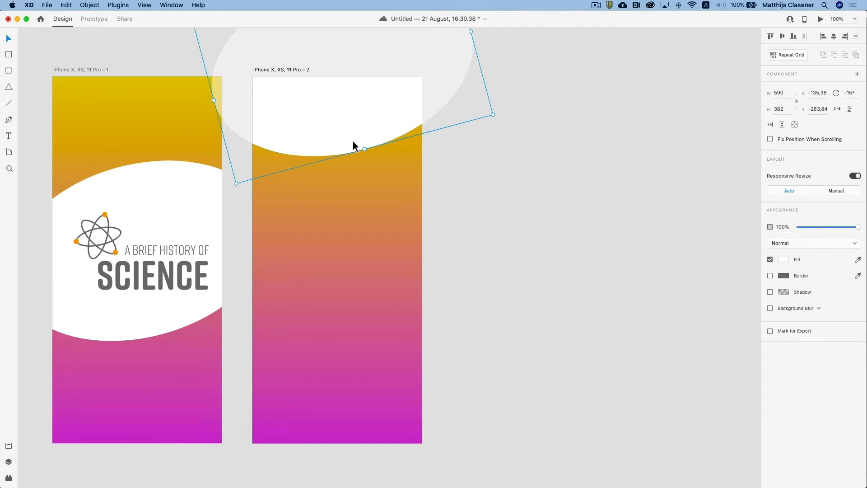
left_click(784, 259)
left_click_drag(732, 266, 659, 300)
left_click(819, 371)
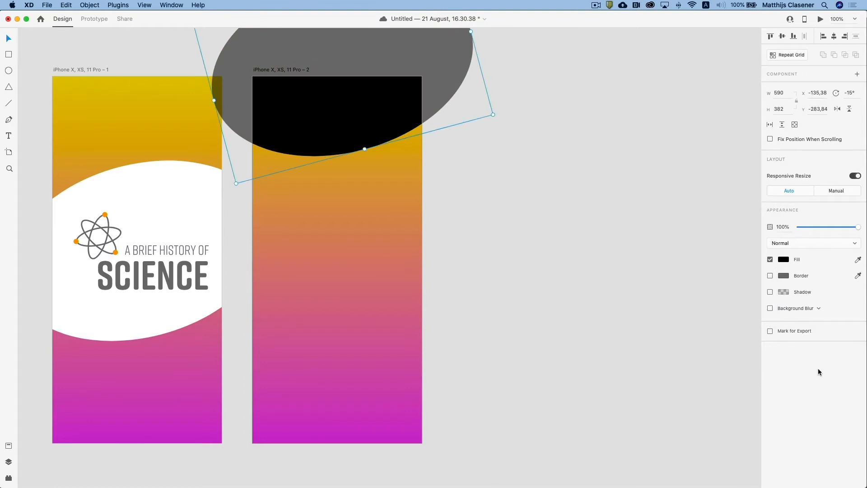
right_click(415, 105)
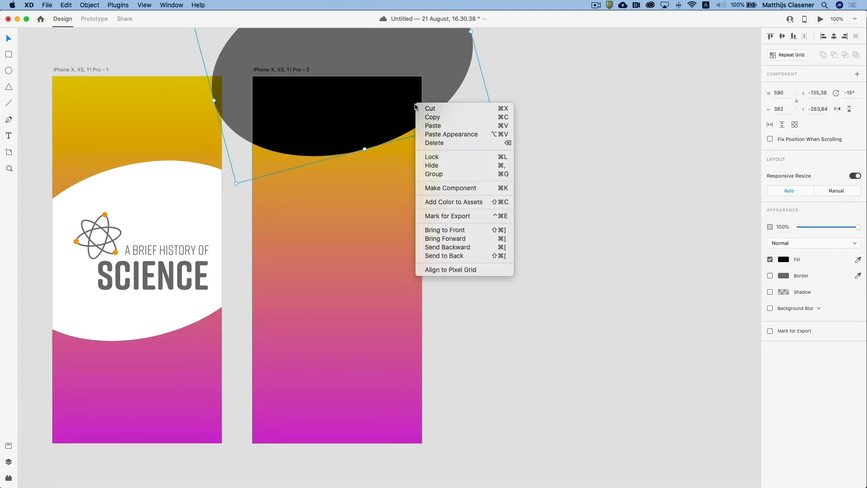
left_click(444, 255)
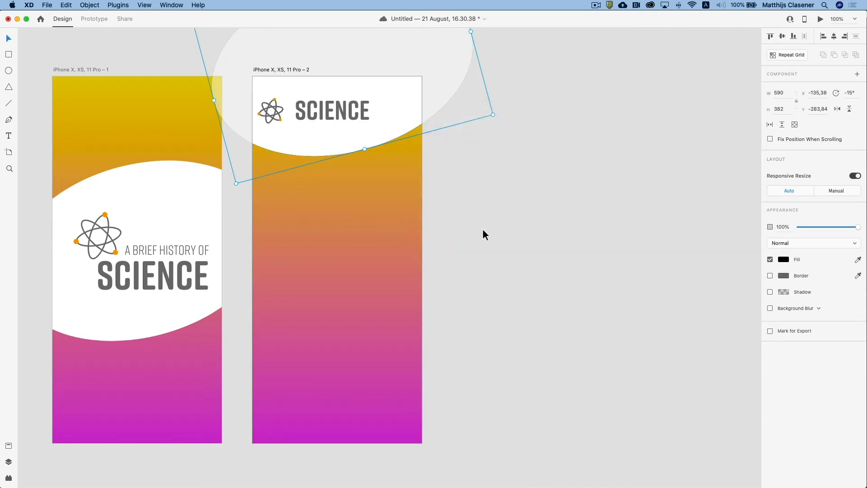
Soften the black ellipse into a header shadow with an Object Blur of 24 and a lower opacity
left_click(816, 307)
left_click(803, 314)
left_click_drag(815, 320, 833, 319)
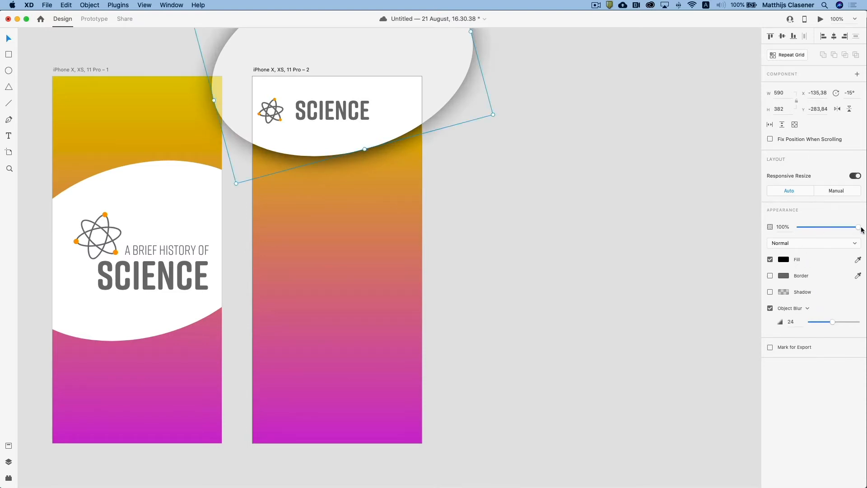
left_click_drag(857, 229, 818, 228)
Move the atom icon slightly closer to the SCIENCE text in the second artboard's header
left_click_drag(271, 111, 276, 110)
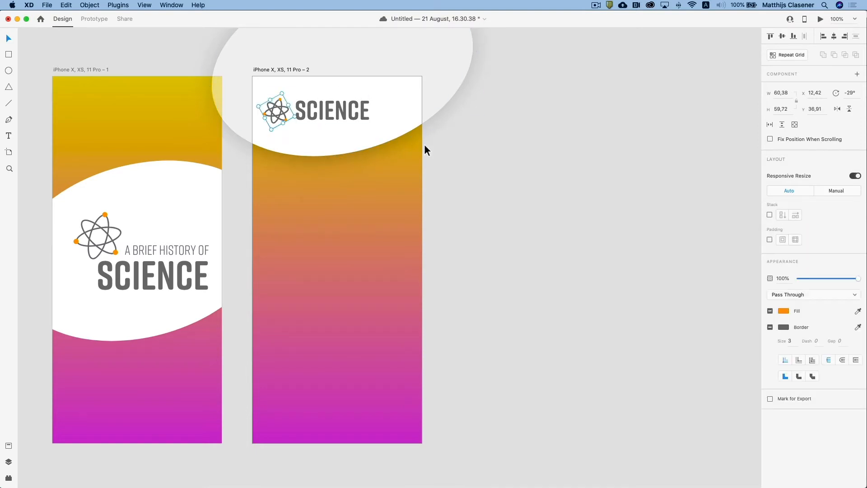
left_click(459, 154)
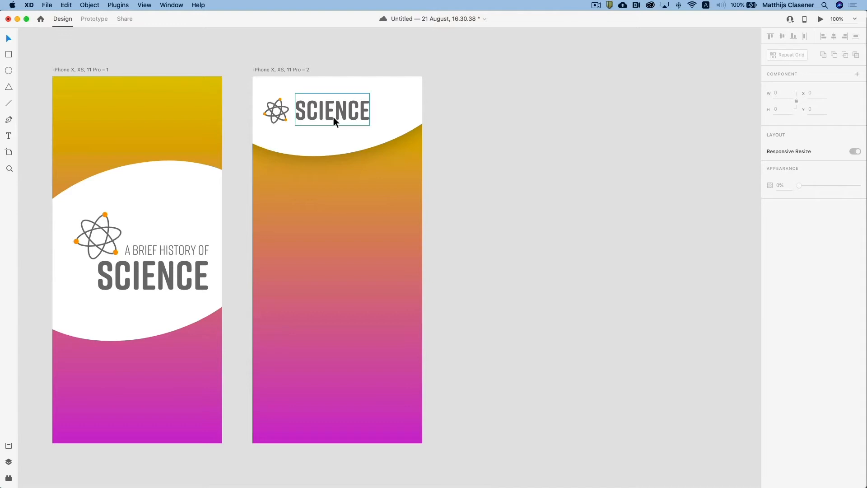
Import bg main.jpeg onto the second artboard and scale it to the full artboard width at 375 × 525
left_click(49, 6)
left_click(67, 149)
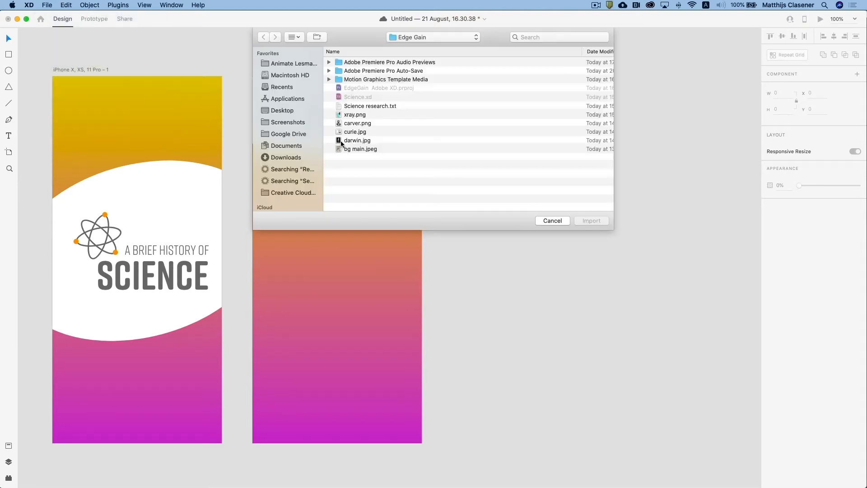
left_click(356, 150)
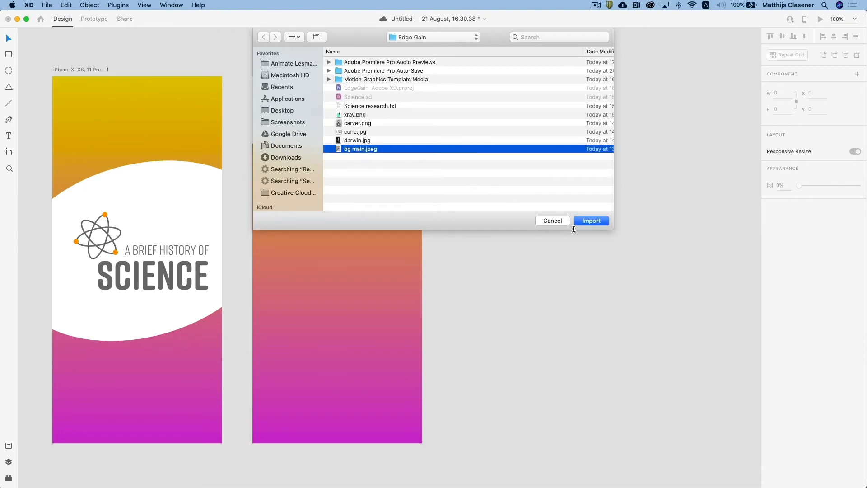
left_click(602, 221)
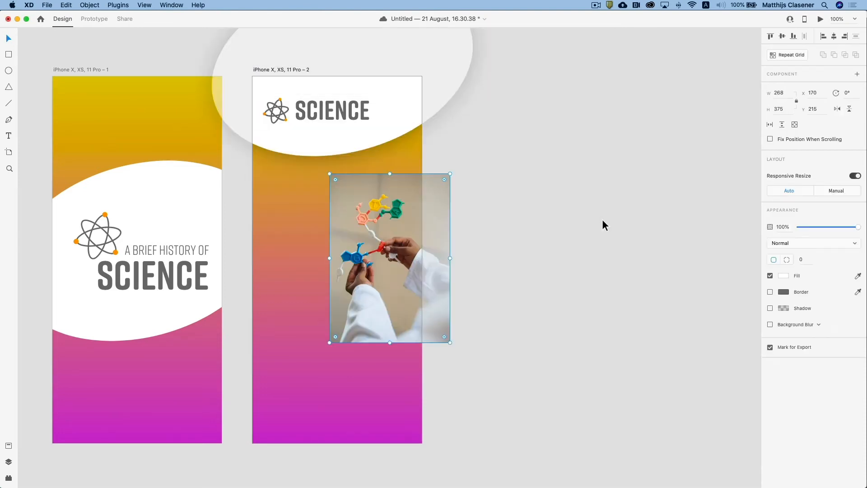
left_click_drag(413, 304, 336, 253)
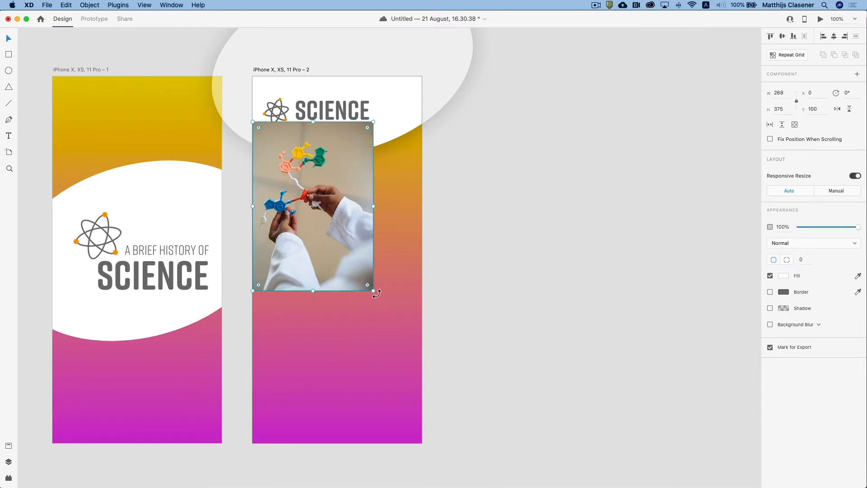
left_click_drag(376, 294, 438, 361)
Send the imported photo to the back, behind the header, and move it down to Y 109
right_click(337, 280)
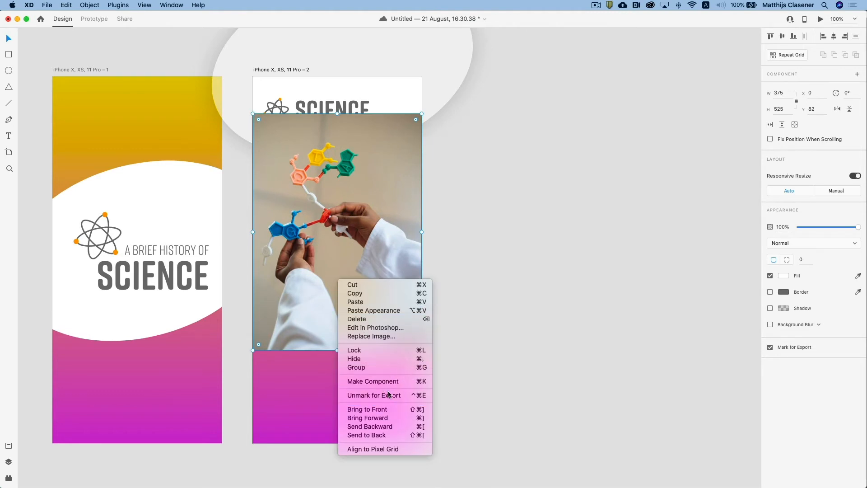
left_click(394, 435)
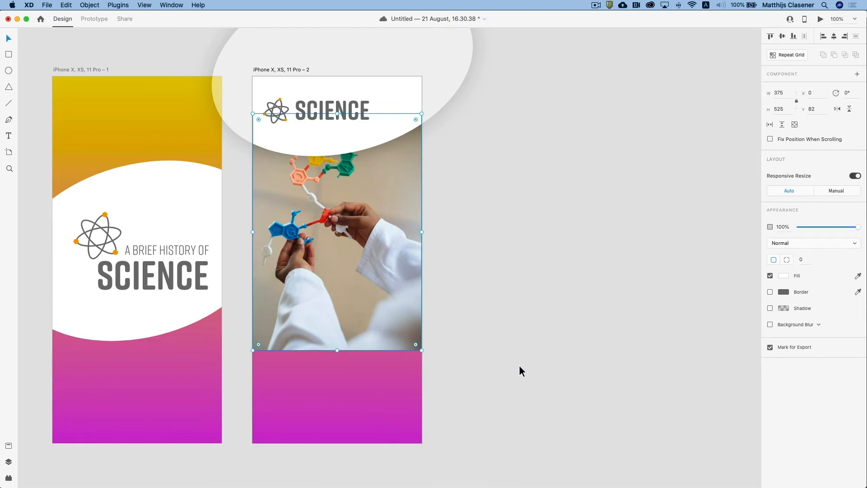
left_click(504, 326)
left_click_drag(358, 277, 358, 287)
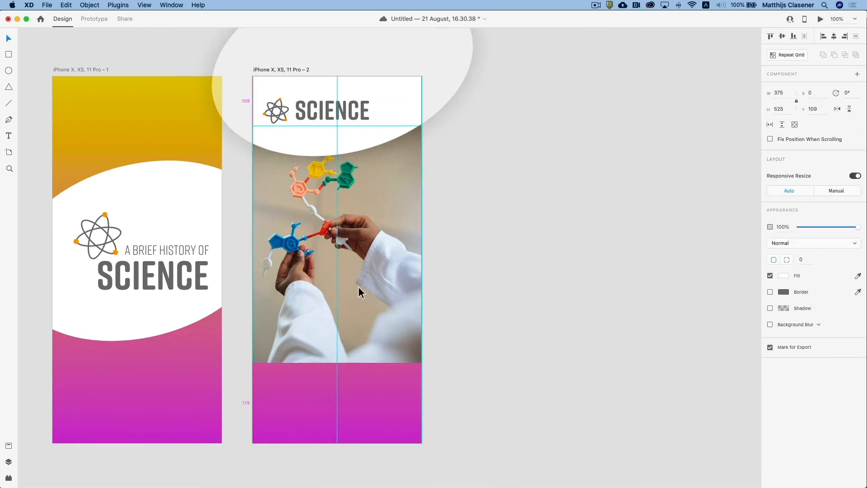
left_click(483, 290)
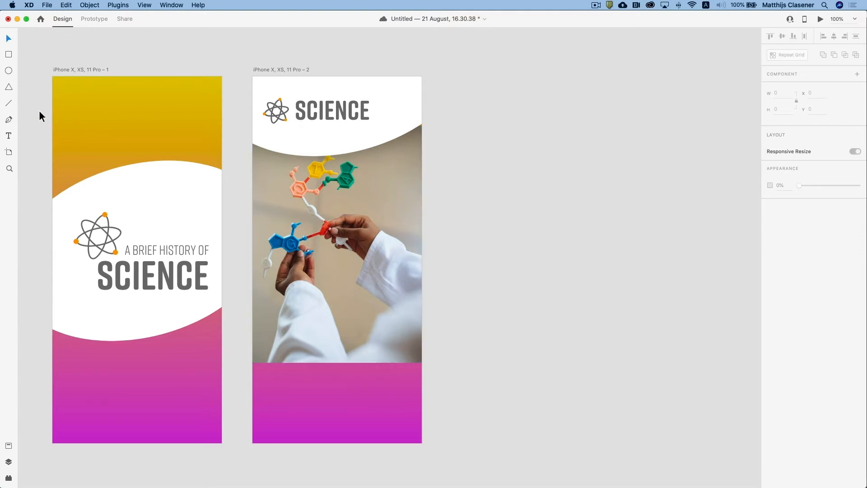
Draw a white borderless rectangle of 375 × 221 at X 0, Y 471 over the lower part of the photo
left_click(10, 56)
mouse_move(253, 290)
left_mouse_down()
mouse_move(299, 297)
mouse_move(409, 349)
mouse_move(422, 388)
left_mouse_up()
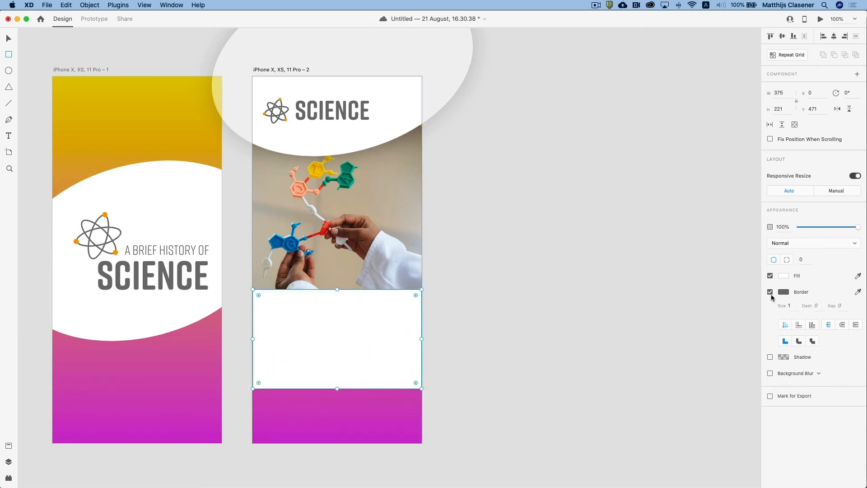
left_click(770, 292)
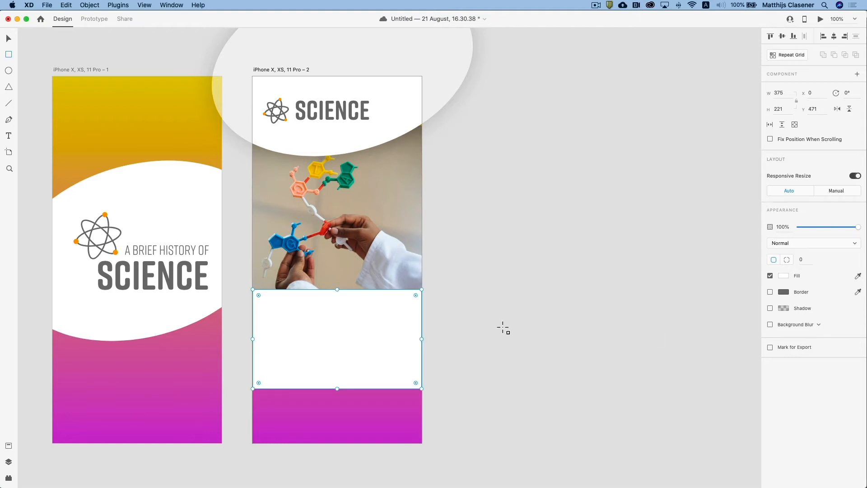
Place a copy of the SCIENCE header text in the magenta band at the foot of the second artboard
left_click(7, 38)
key("alt")
left_click_drag(336, 111, 333, 414)
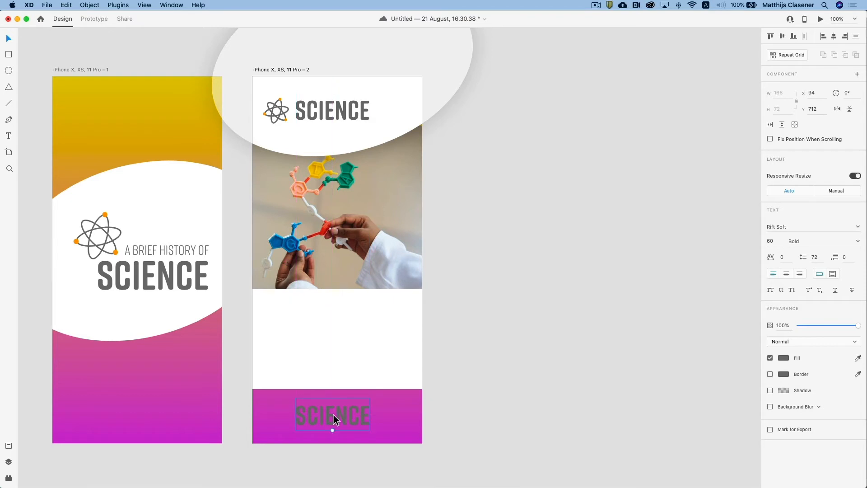
Set the copied SCIENCE text to size 35 and its fill to white (#FFFFFF)
double_click(334, 414)
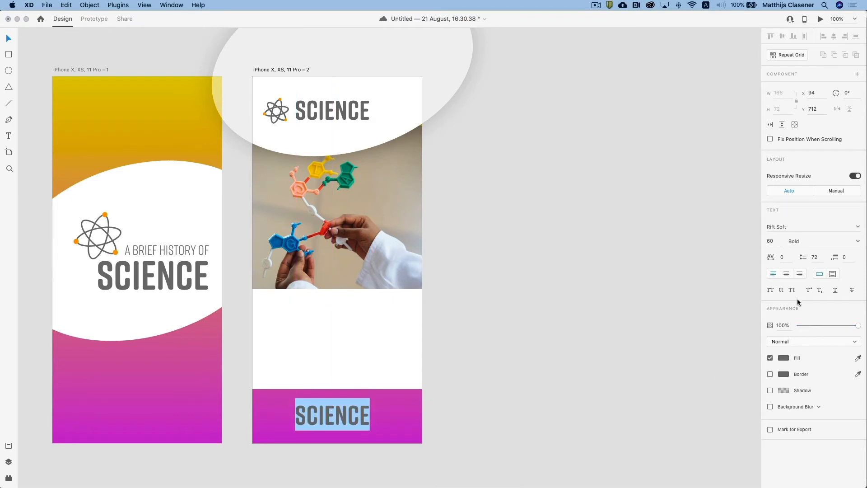
left_click(771, 243)
type("35")
key("Return")
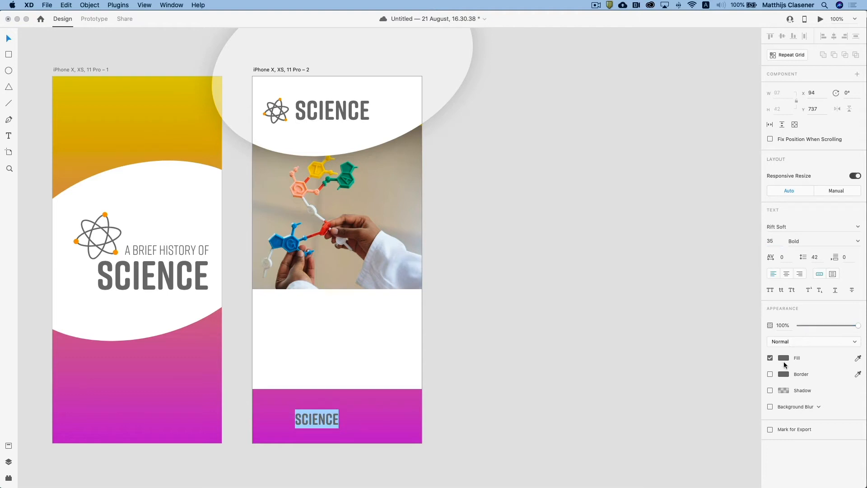
left_click(784, 358)
left_click_drag(727, 361, 674, 305)
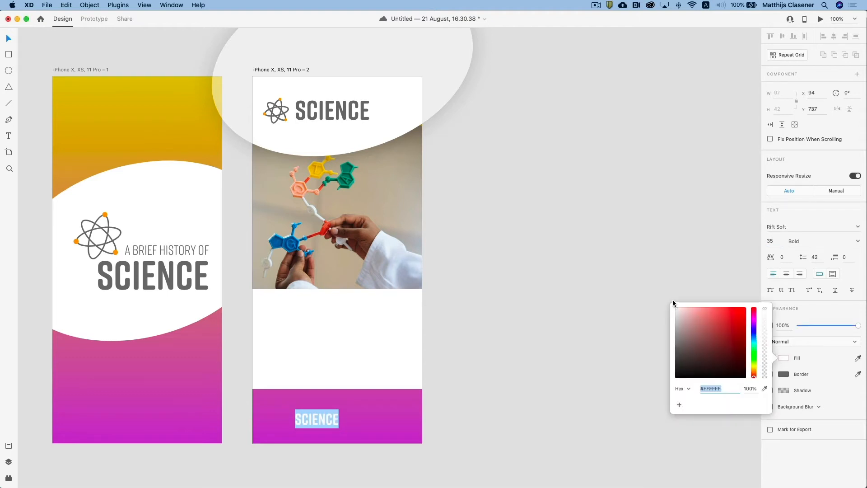
Replace the copied text with "HEROES FROM THE PAST" and position it at X 65, Y 741 in the magenta band
left_click(320, 417)
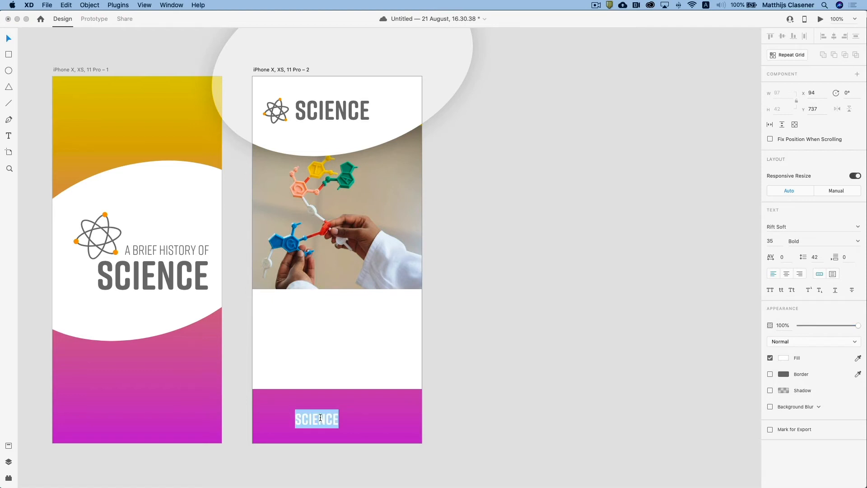
type("HEROES FROM THE PAST")
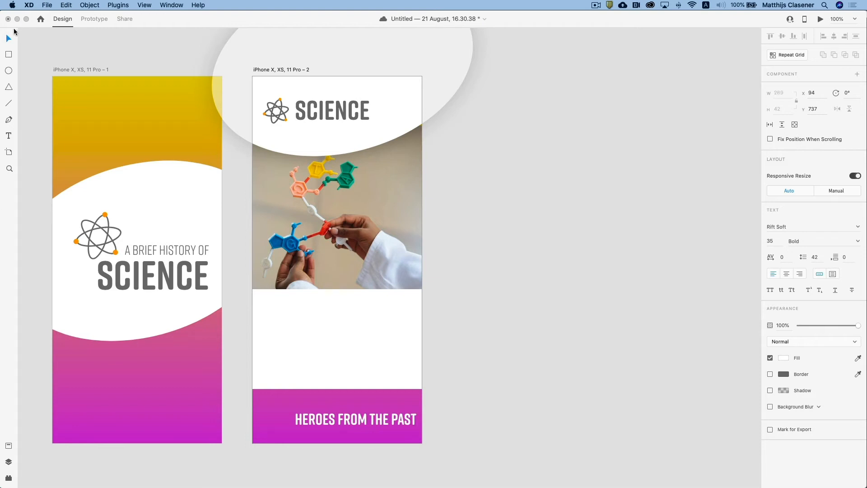
left_click_drag(387, 422, 372, 424)
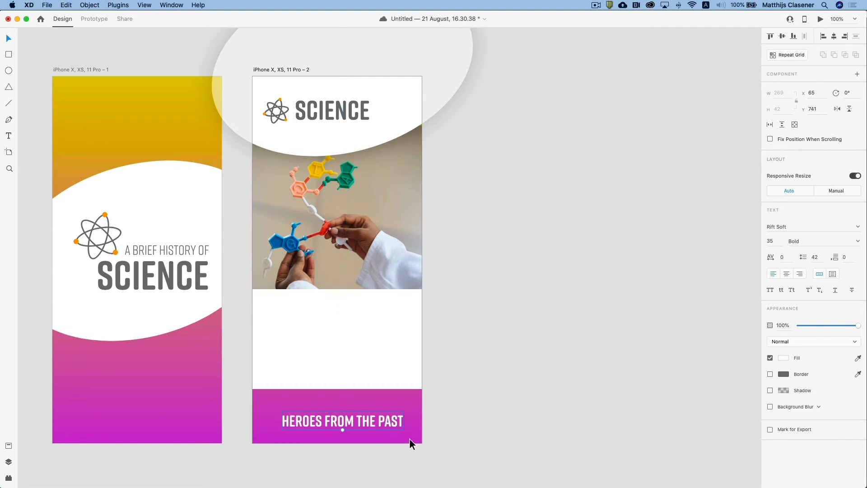
scroll(410, 439, "down", 5)
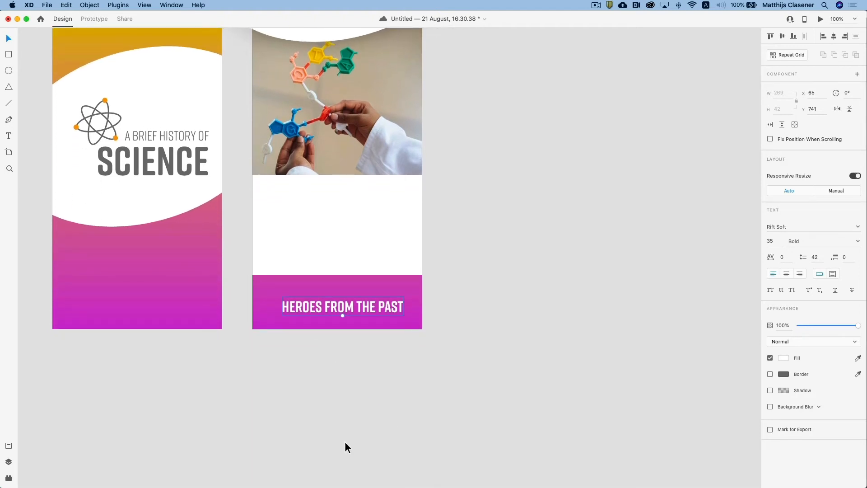
scroll(342, 391, "up", 5)
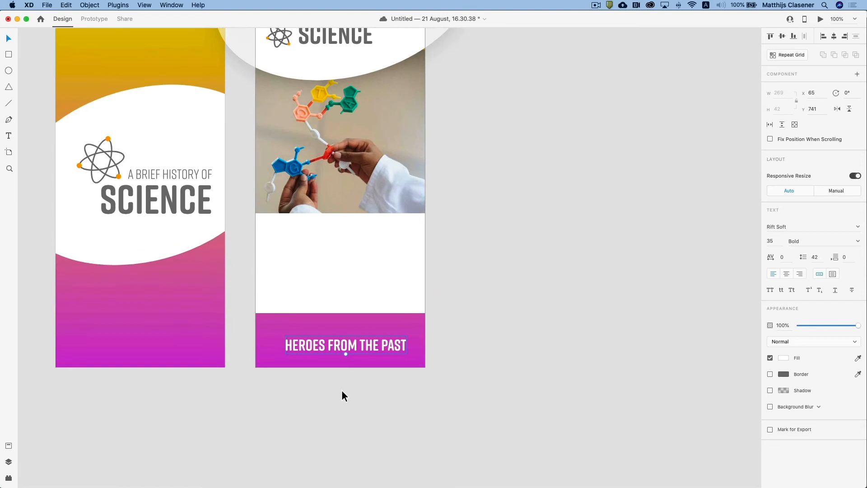
scroll(293, 65, "right", 1)
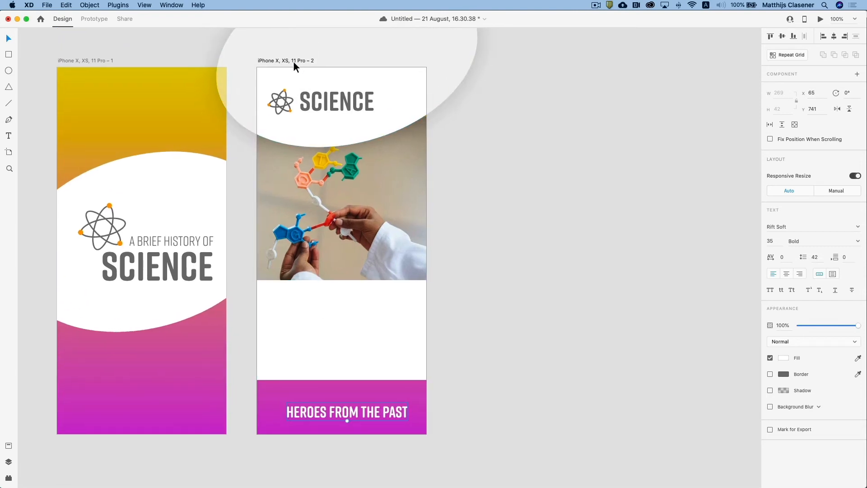
Extend the second artboard downward to a height of about 1230
left_click(295, 63)
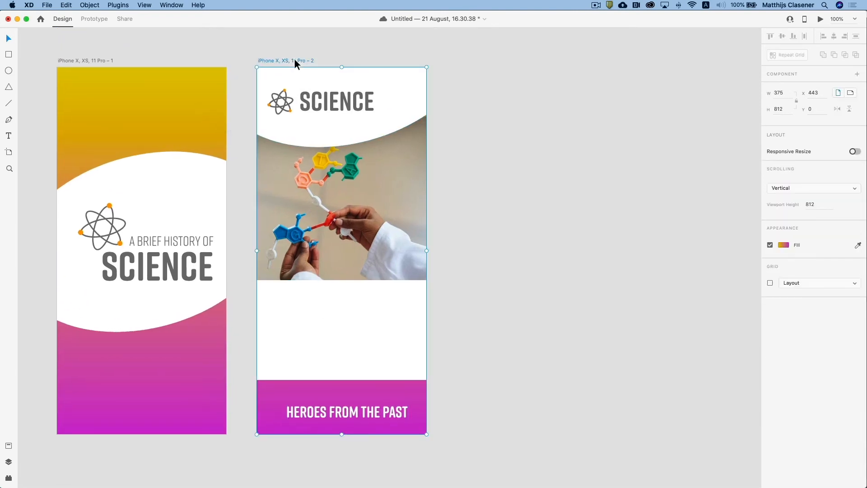
scroll(321, 204, "down", 6)
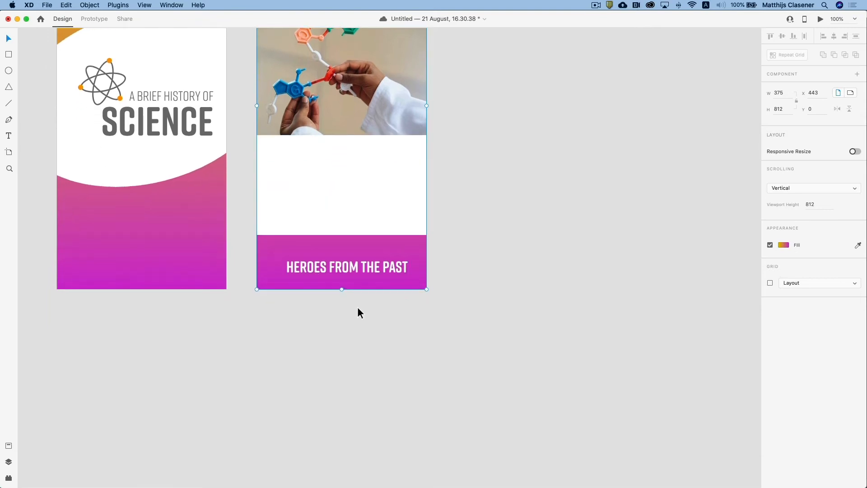
left_click_drag(343, 289, 349, 478)
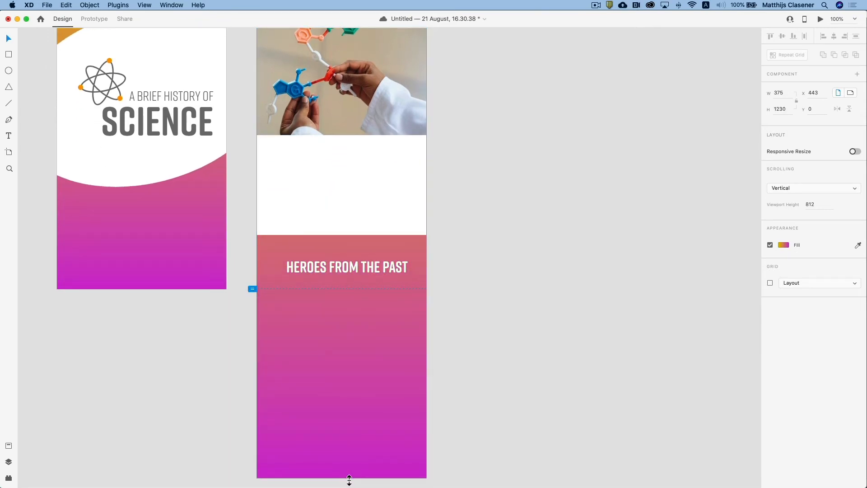
left_click(517, 320)
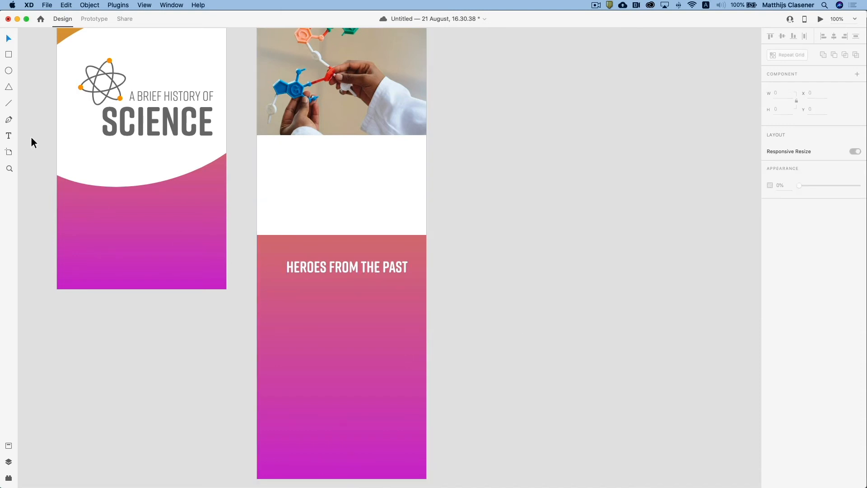
Draw a fully rounded 337 × 111 rectangle at X 17, Y 798 below the heroes heading, with an 89 × 89 circle inside its left end
left_click(9, 56)
left_click_drag(266, 284, 417, 334)
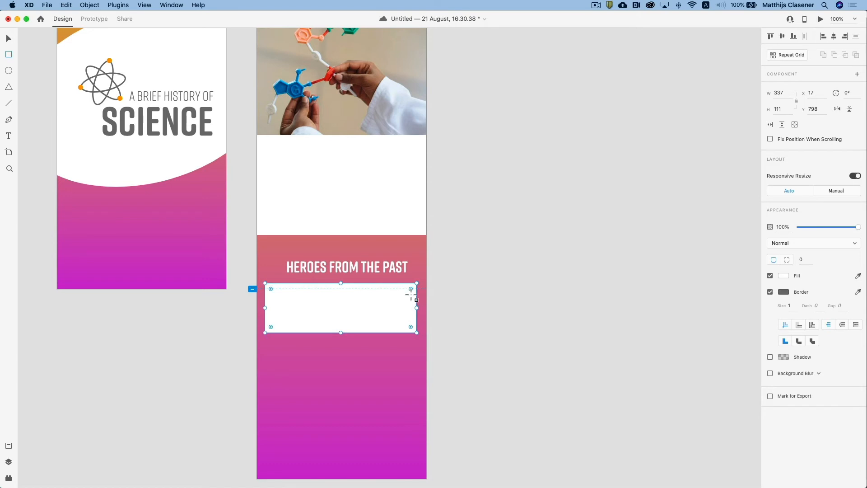
left_click_drag(410, 289, 362, 317)
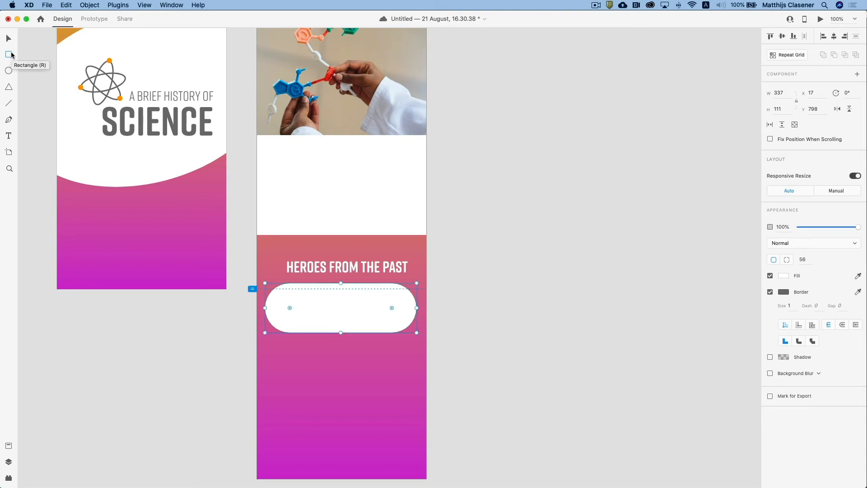
left_click(8, 70)
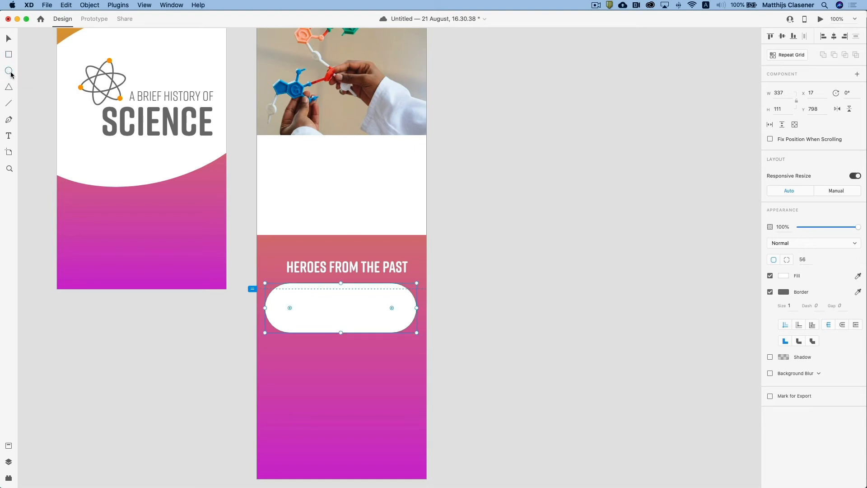
left_click_drag(272, 289, 318, 331)
Add the text "MARIE CURIE" and place it at X 133, Y 844 inside the rounded card
left_click(9, 135)
left_click(338, 363)
type("MA")
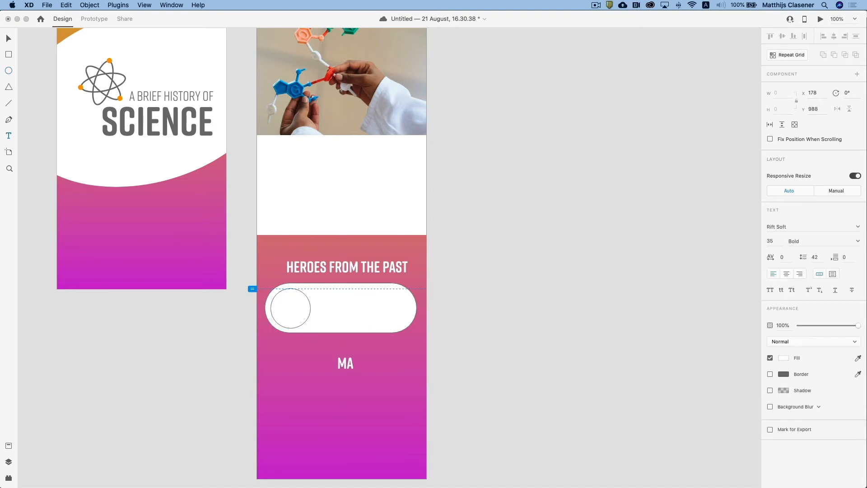
type("RIE CURIE")
key("Escape")
left_click_drag(373, 364, 351, 312)
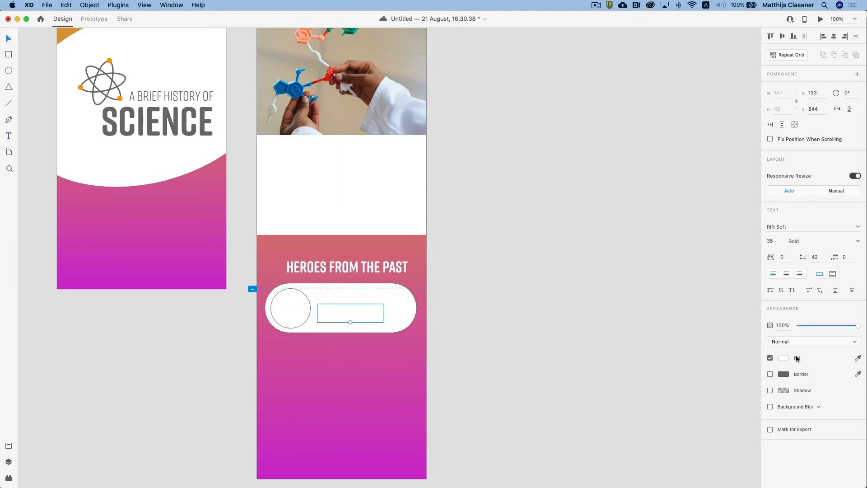
Change the Marie Curie text's fill to near-black and shift the text slightly so it lines up with the circle
left_click(785, 359)
left_click_drag(718, 368, 676, 365)
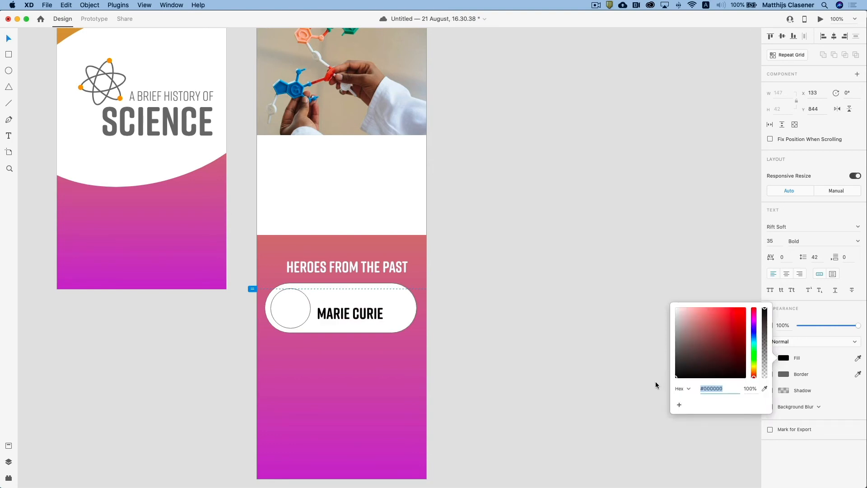
left_click(503, 314)
left_click_drag(373, 316, 378, 313)
left_click(547, 320)
Turn the rounded card, circle and name into a Repeat Grid and extend it downward to three cards, 388 high
left_click_drag(216, 345, 321, 352)
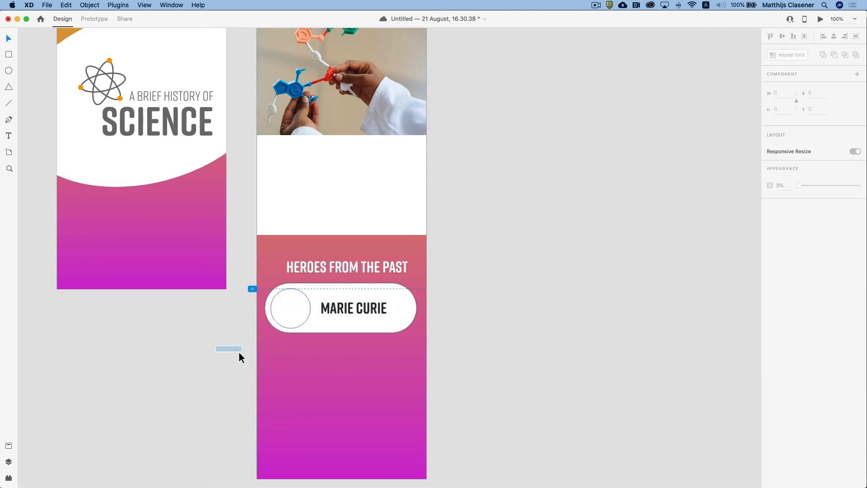
left_click_drag(244, 351, 485, 303)
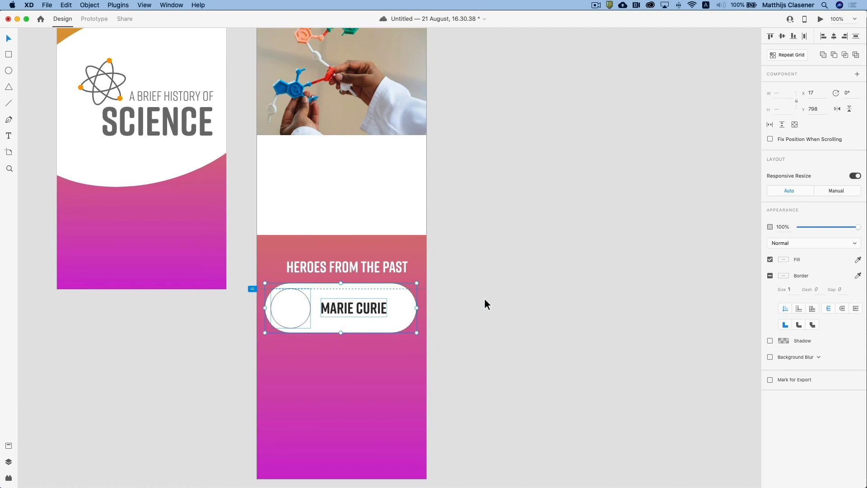
left_click(799, 56)
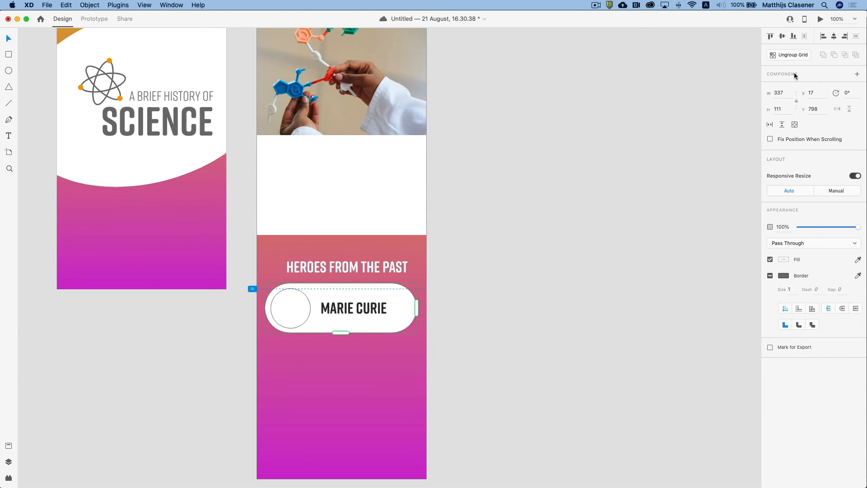
left_click_drag(341, 332, 335, 459)
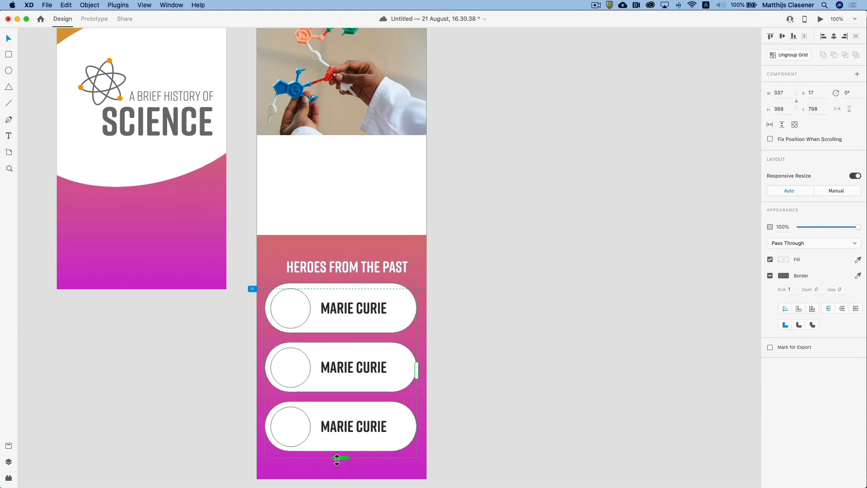
left_click(477, 388)
Fill the card circles in the Repeat Grid with curie.jpg from the Edge Gain folder in Finder
mouse_move(436, 482)
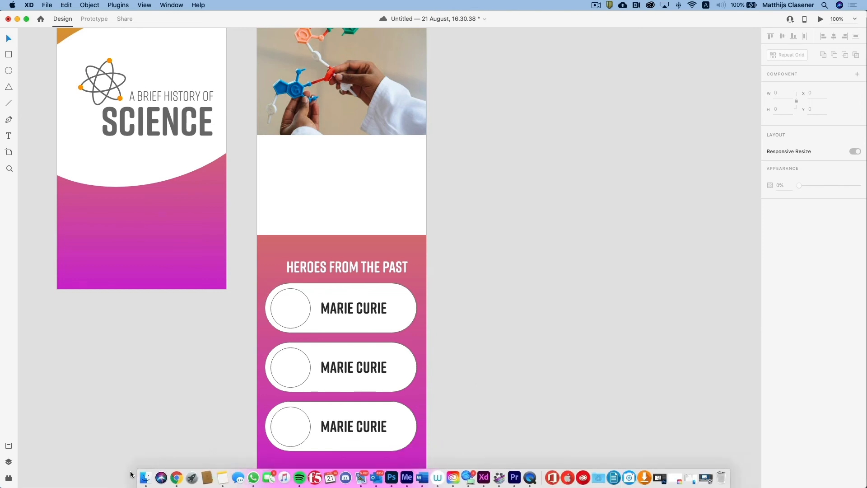
left_click(137, 475)
left_click_drag(467, 146, 580, 148)
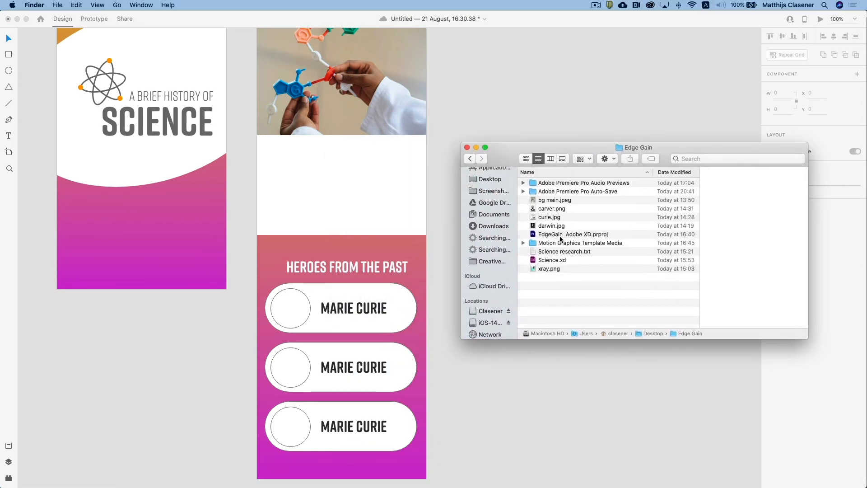
left_click_drag(555, 220, 292, 311)
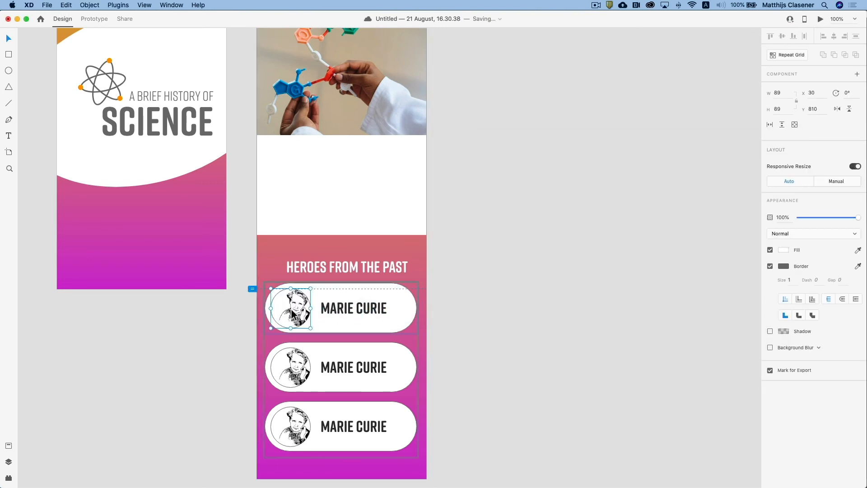
Replace the second card's portrait with carver.png and the third card's portrait with darwin.jpg from the Edge Gain folder
left_click(290, 366)
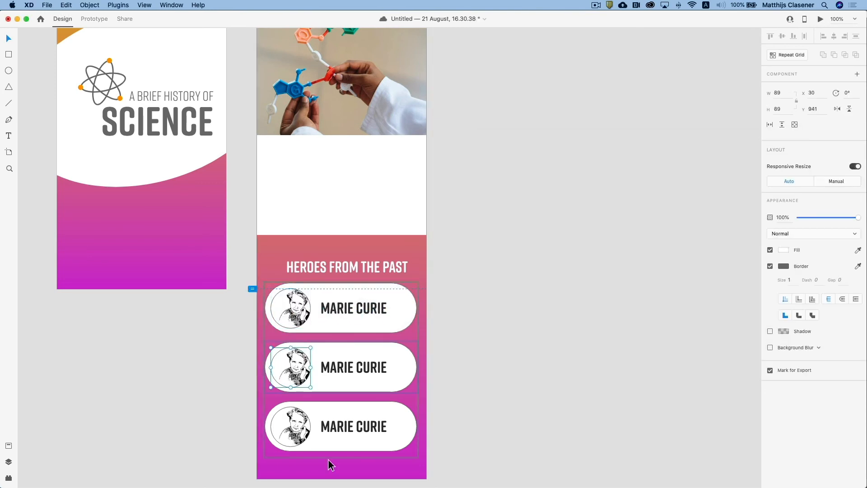
mouse_move(253, 479)
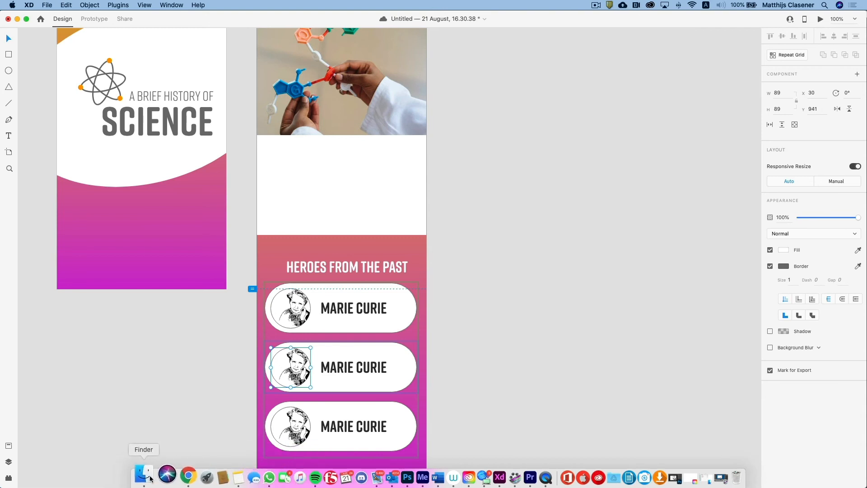
left_click(150, 479)
mouse_move(552, 208)
left_mouse_down()
mouse_move(380, 342)
mouse_move(290, 369)
left_mouse_up()
mouse_move(233, 486)
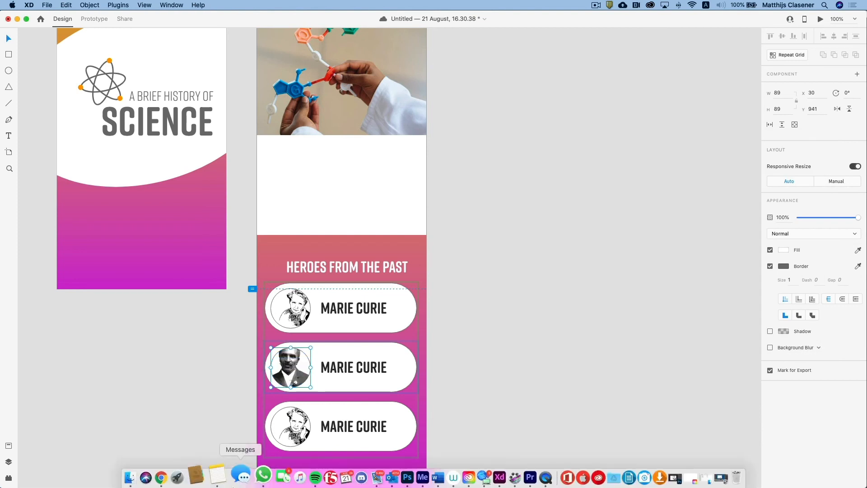
left_click(132, 478)
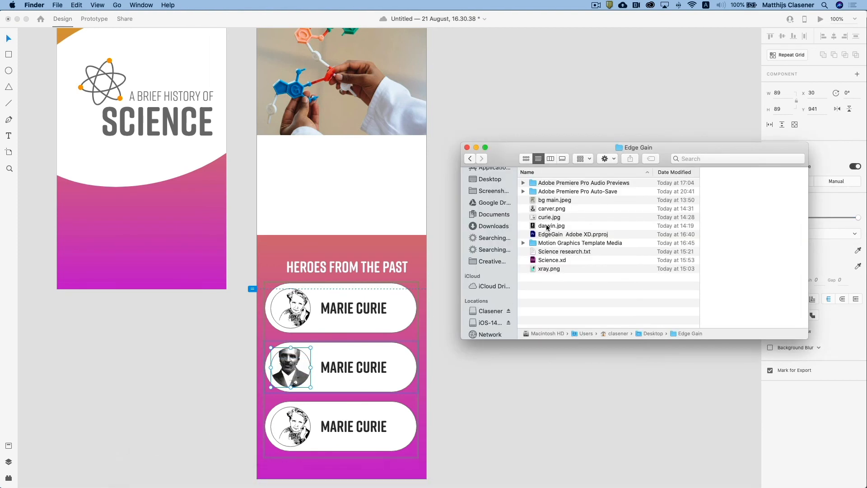
left_click_drag(548, 227, 310, 432)
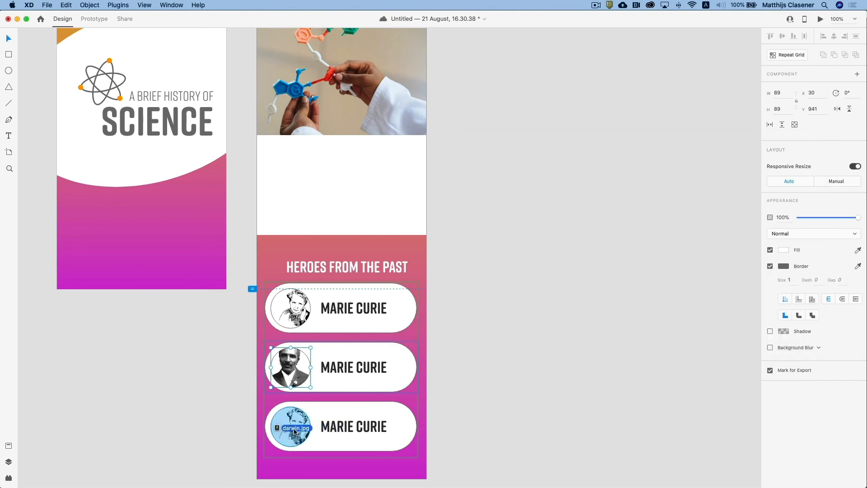
left_click(499, 427)
Replace the second card's name with "George Washington Carver", breaking the line before "Carver"
double_click(376, 368)
double_click(376, 368)
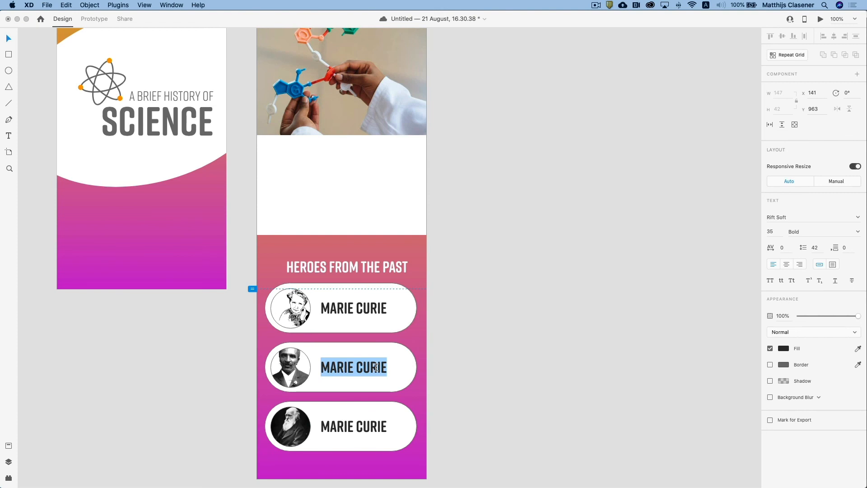
type("George Washington C")
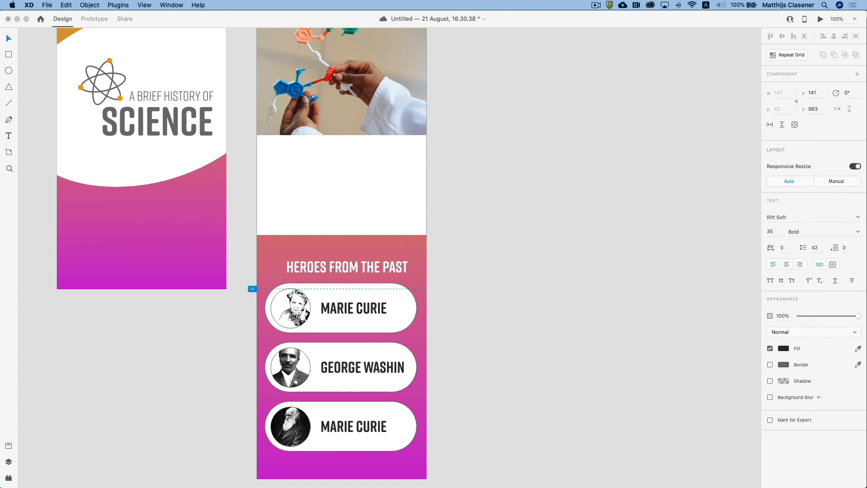
type("arver")
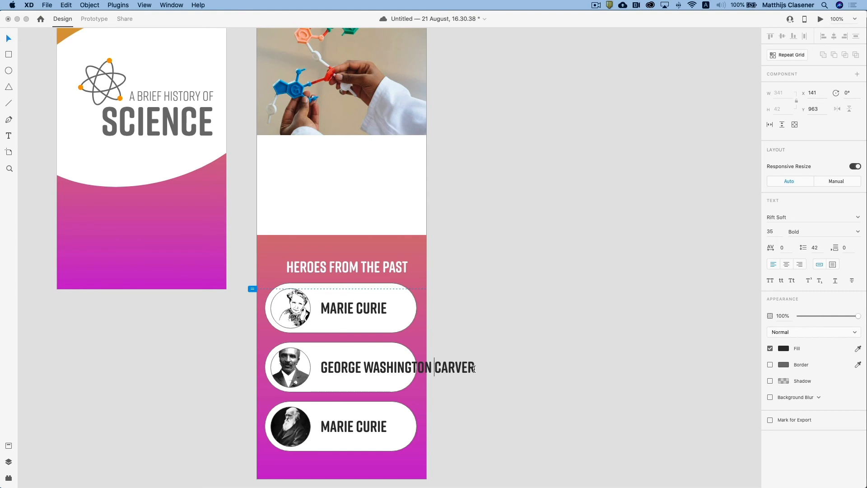
key("Return")
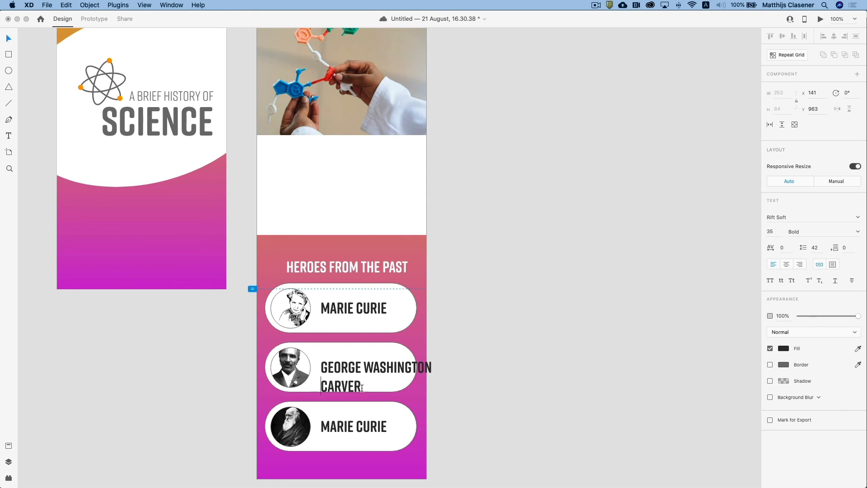
Set the George Washington Carver text to size 30 and move it to X 130, Y 958 within its card
left_click_drag(362, 388, 309, 360)
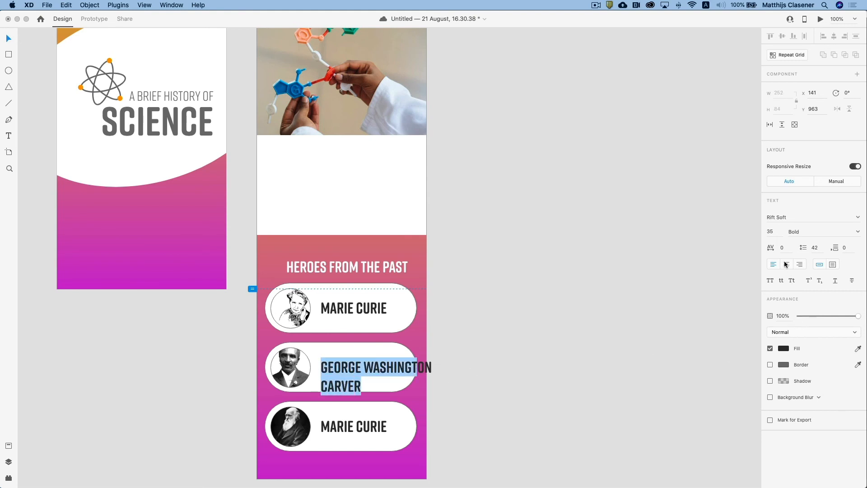
left_click(773, 232)
key("Return")
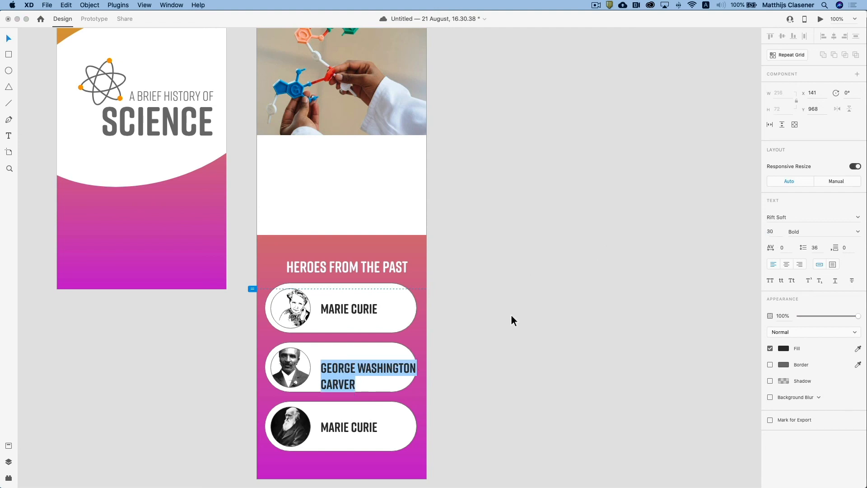
key("Escape")
left_click_drag(365, 369, 359, 364)
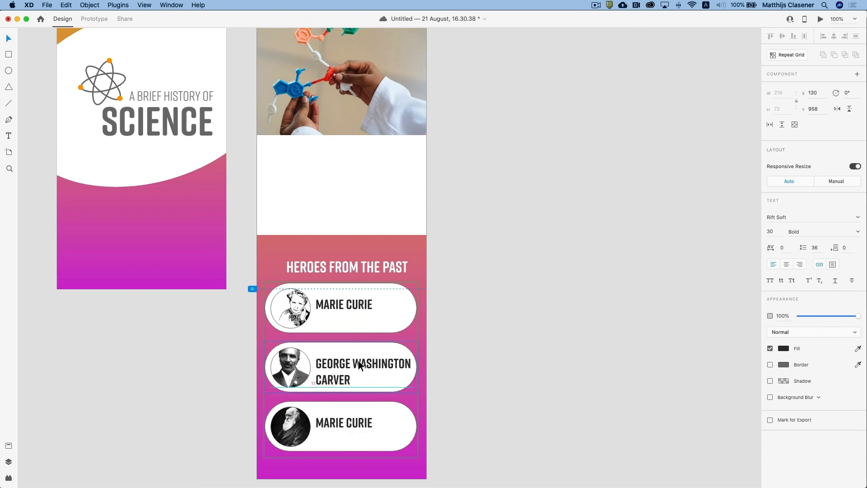
left_click(520, 375)
Replace the third card's name with "CHARLES DARWIN"
left_click(359, 424)
double_click(360, 425)
double_click(359, 424)
type("CHARLES DARWIN")
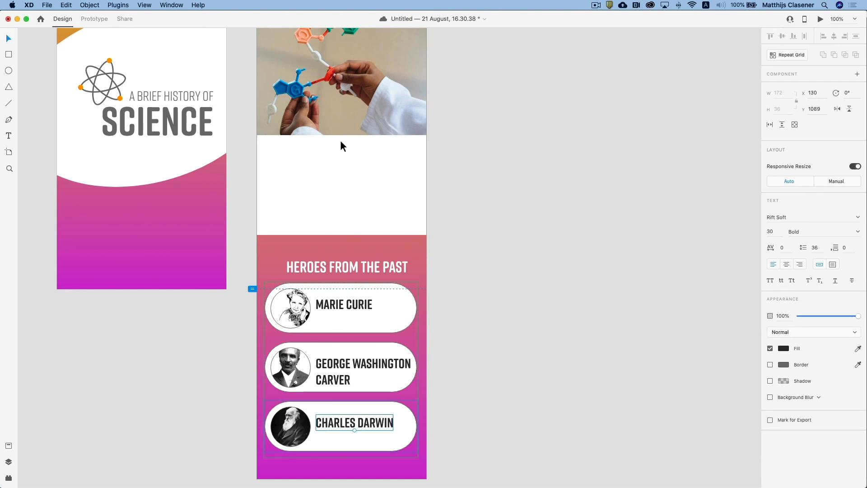
left_click(476, 170)
Duplicate the second artboard and place the copy beside it at X 909, Y 0
scroll(454, 172, "up", 2)
scroll(453, 172, "up", 6)
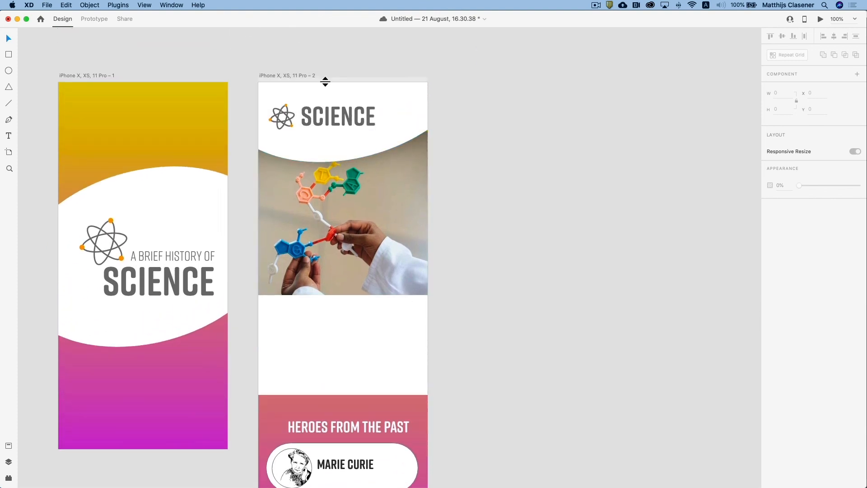
left_click_drag(289, 76, 497, 78)
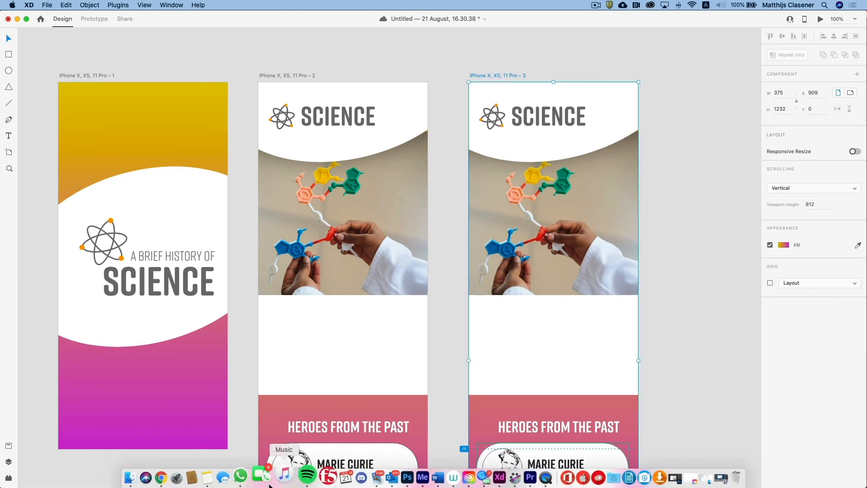
Replace the molecule photo on the third artboard with curie.jpg from the Edge Gain folder in Finder
left_click(131, 478)
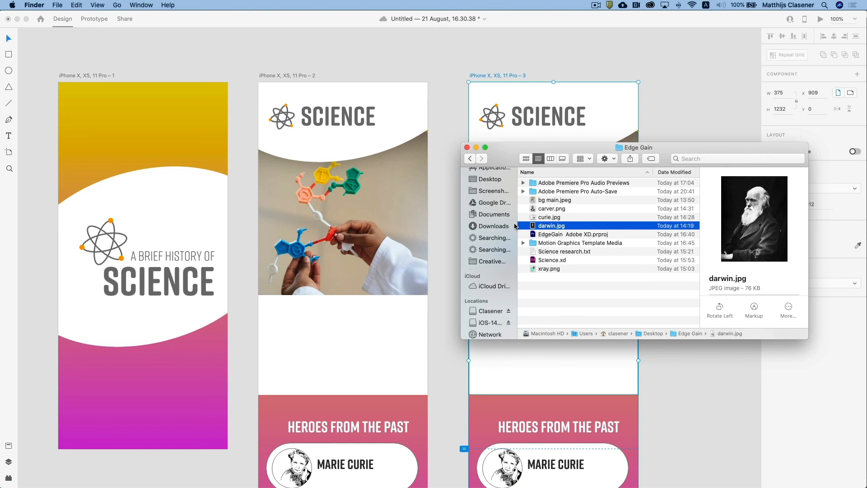
left_click_drag(569, 148, 778, 233)
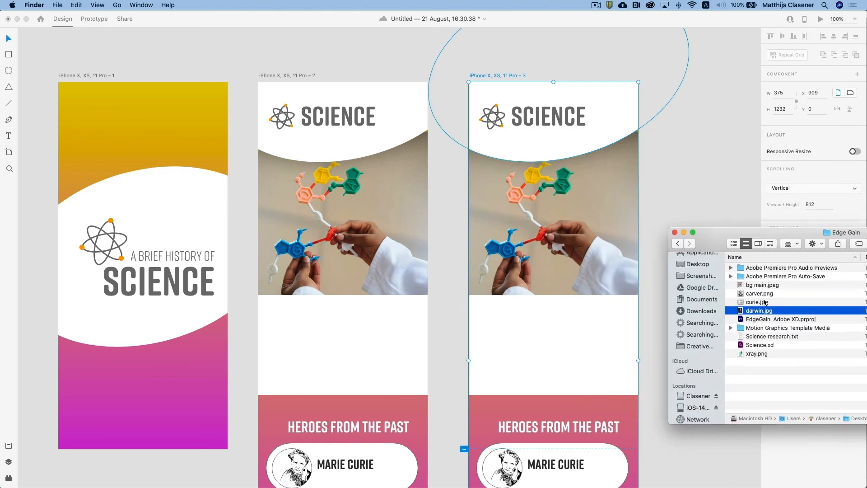
left_click_drag(762, 305, 601, 232)
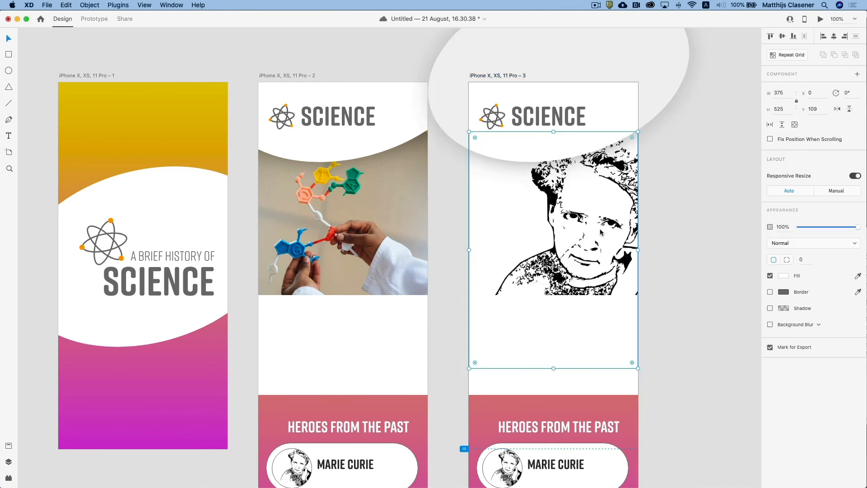
left_click(698, 240)
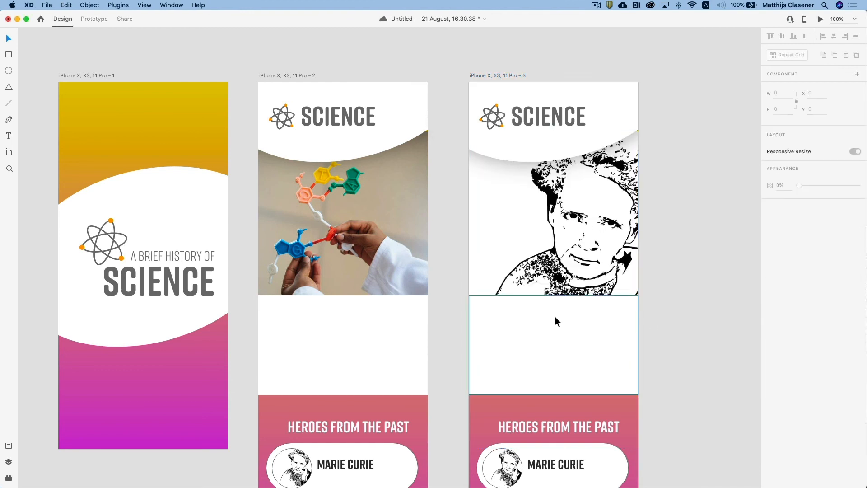
Examine the complete layout of all three artboards, from the headers down to the heroes cards, at 50% zoom
scroll(551, 326, "down", 5)
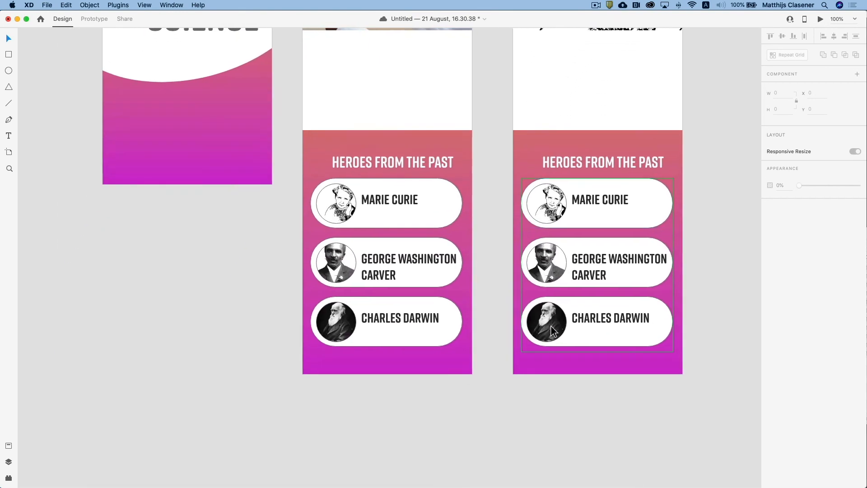
scroll(551, 326, "up", 5)
scroll(552, 325, "down", 5)
scroll(552, 325, "right", 2)
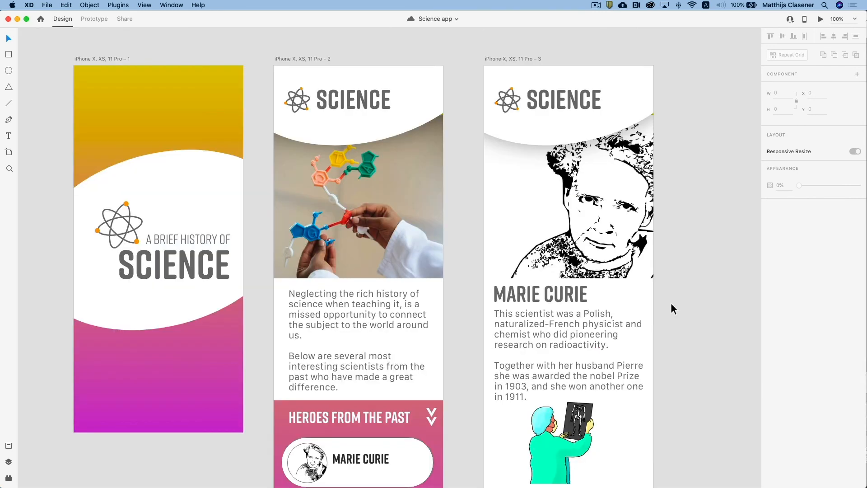
key("super+minus")
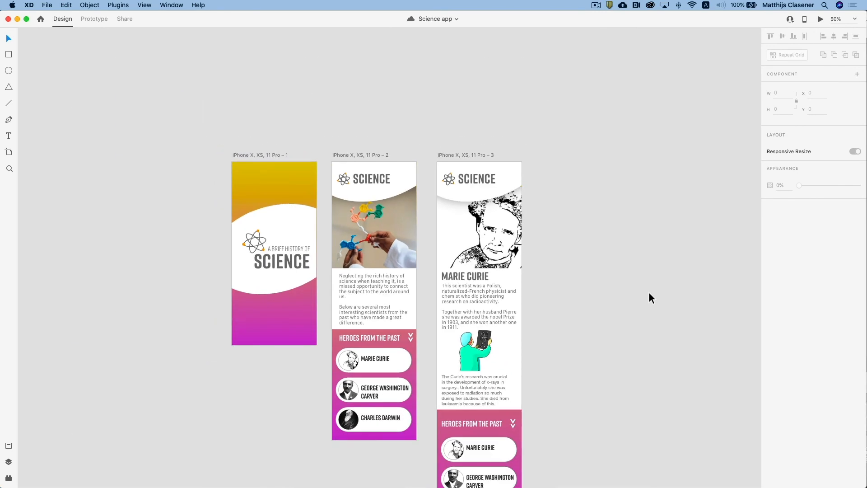
scroll(554, 279, "down", 4)
scroll(553, 279, "right", 1)
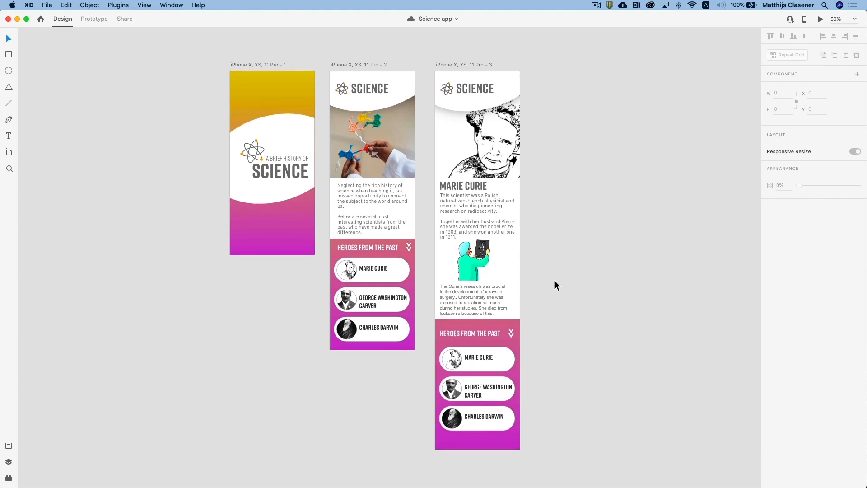